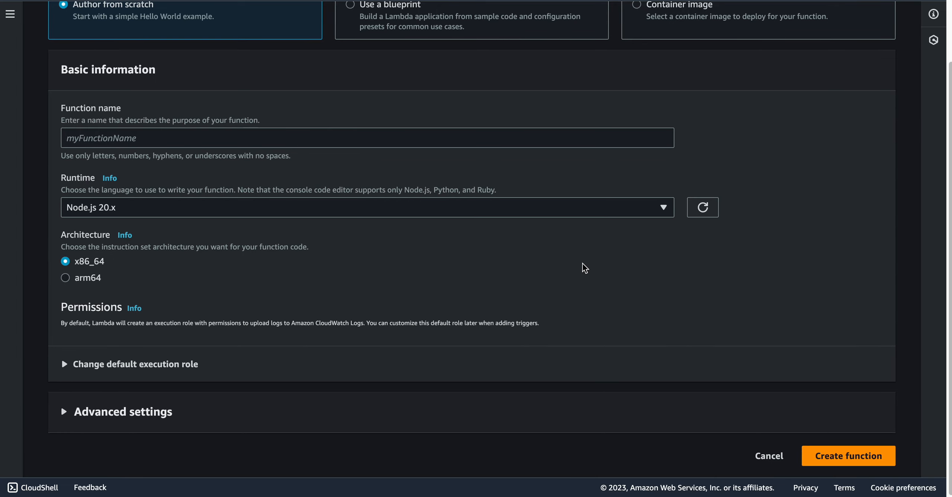
- Open the LambdaIaCDemo function from the functions list and look over its overview and code source
key(alt+Left)
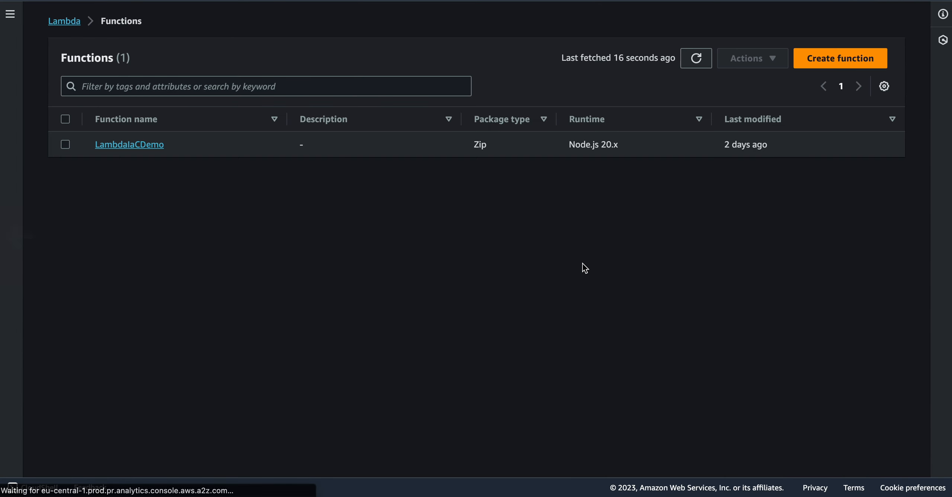
click(136, 146)
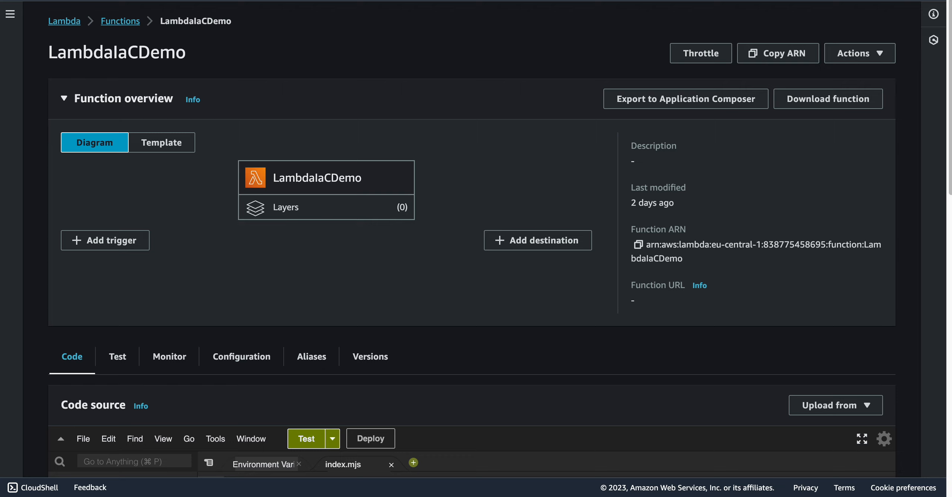
scroll(383, 227, down, 3)
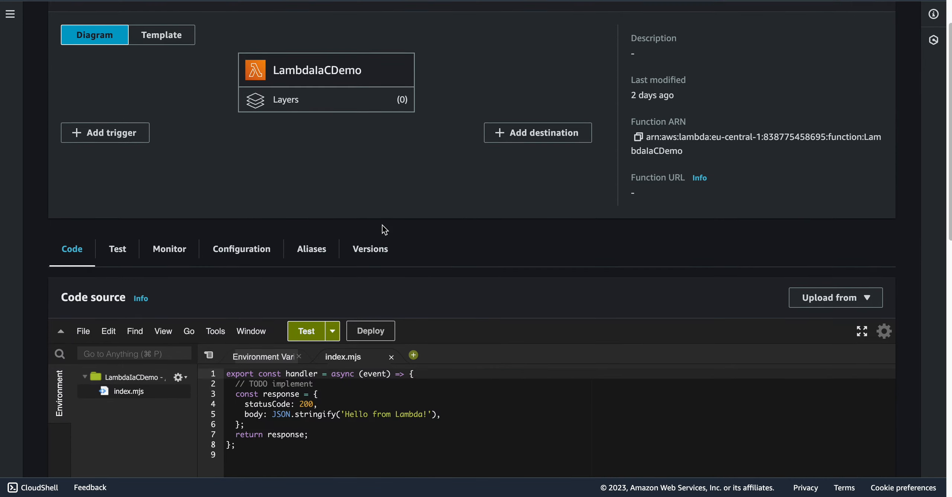
scroll(382, 226, up, 2)
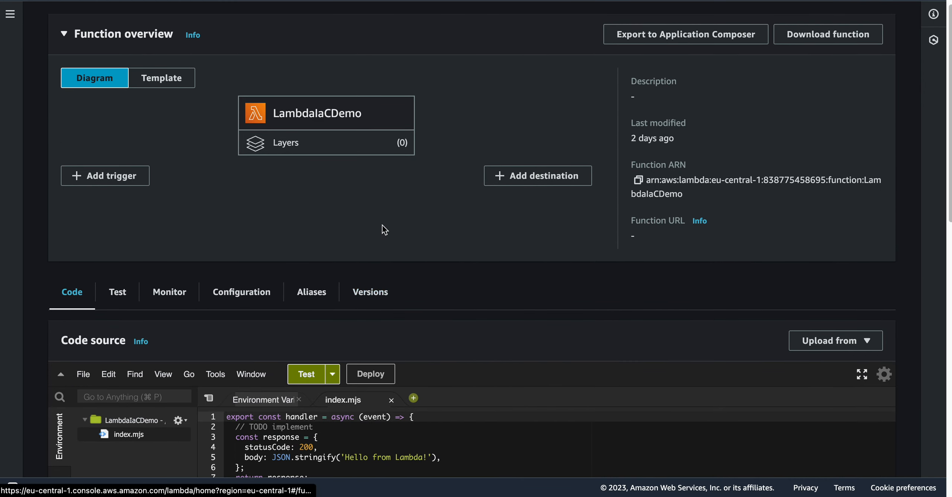
- Return to the functions list, start creating a new function from scratch, and expand its advanced settings
scroll(382, 227, left, 5)
click(812, 58)
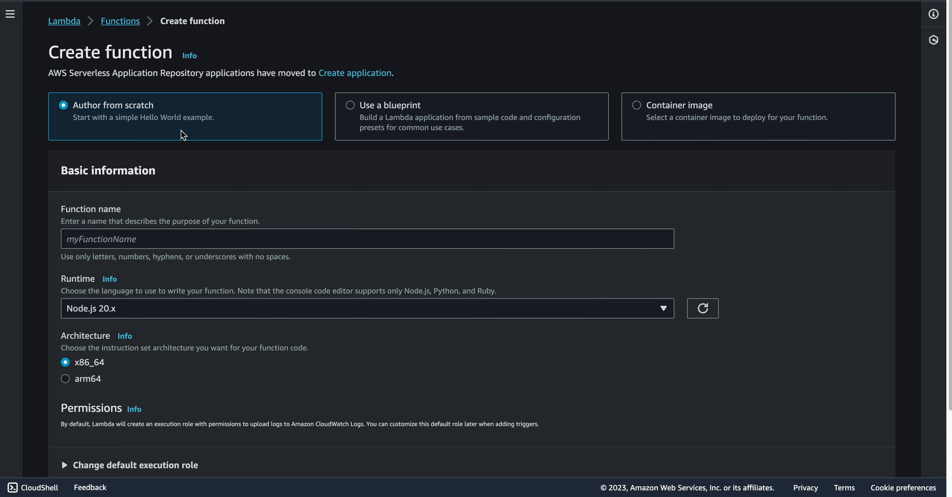
scroll(213, 299, down, 2)
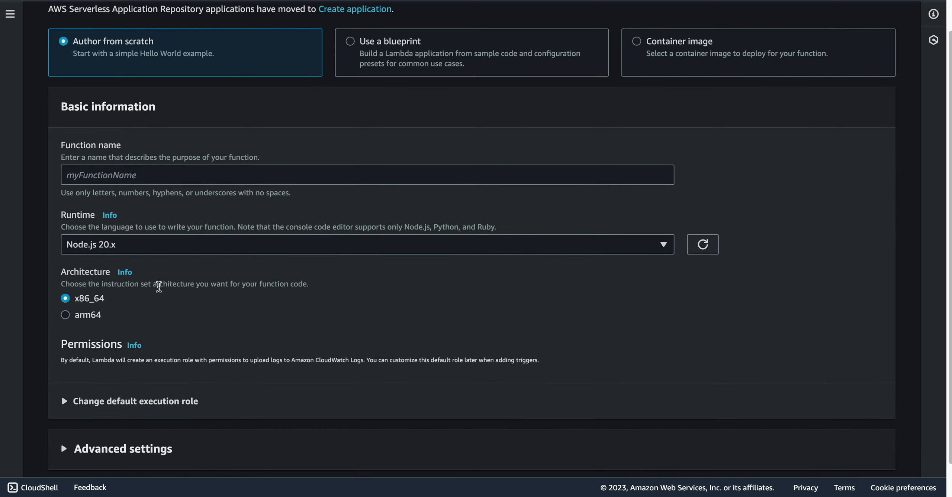
scroll(179, 340, down, 2)
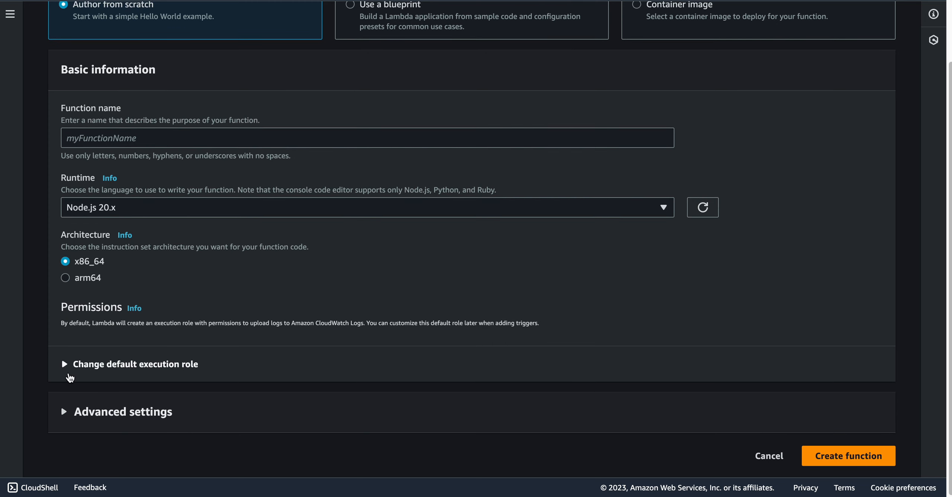
click(68, 413)
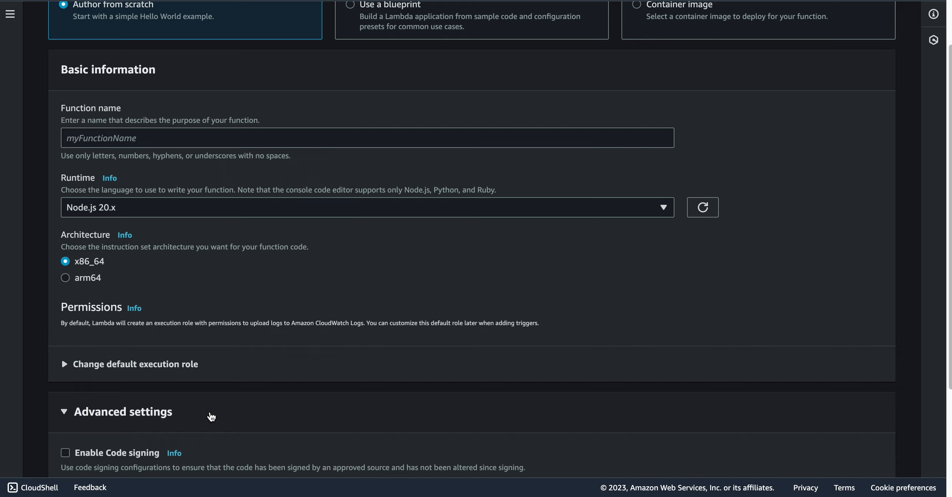
scroll(211, 416, down, 2)
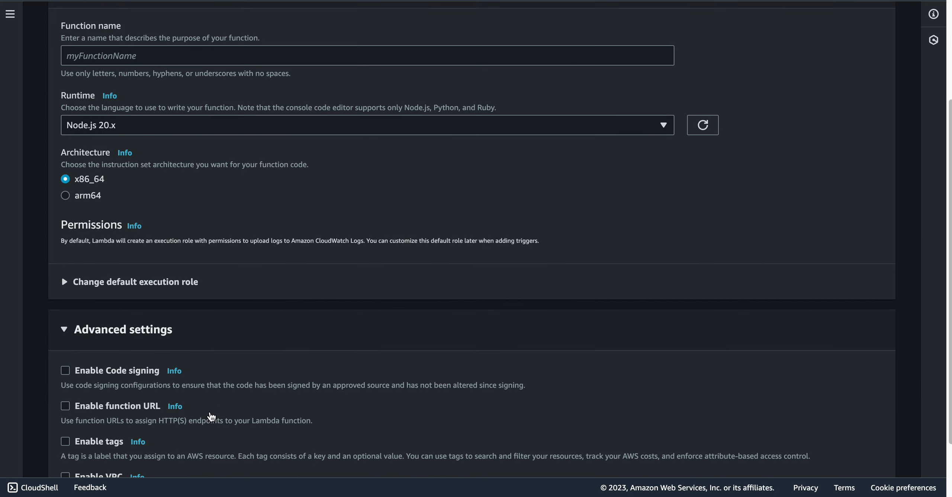
scroll(209, 411, down, 2)
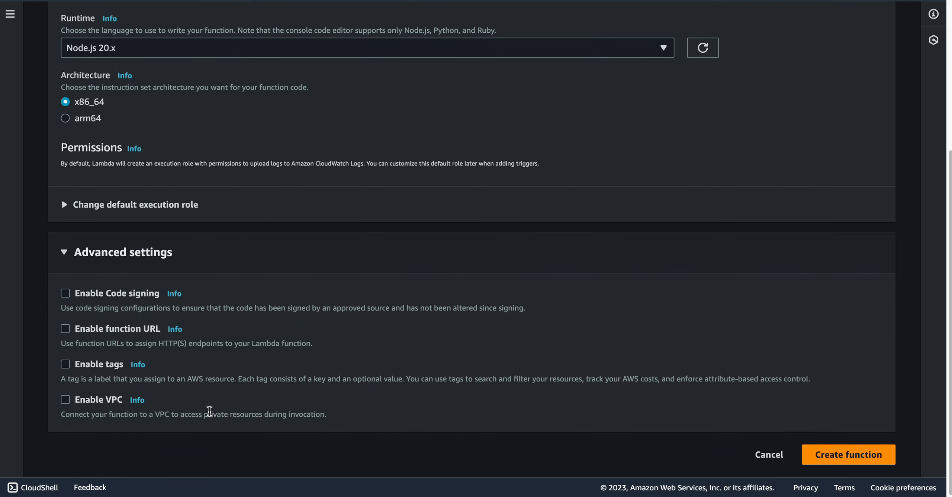
- Enable VPC for the new function and select the default VPC vpc-03d12cbdd6940272d (172.31.0.0/16)
click(65, 401)
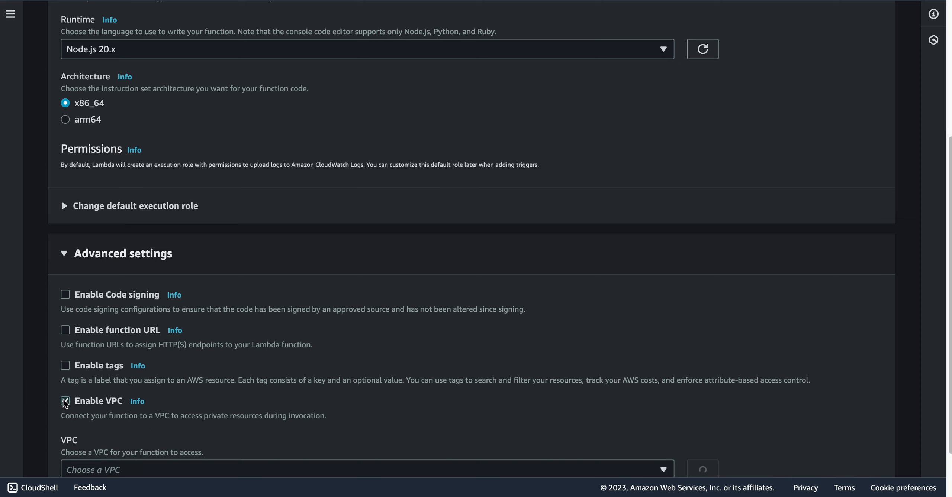
scroll(319, 359, down, 2)
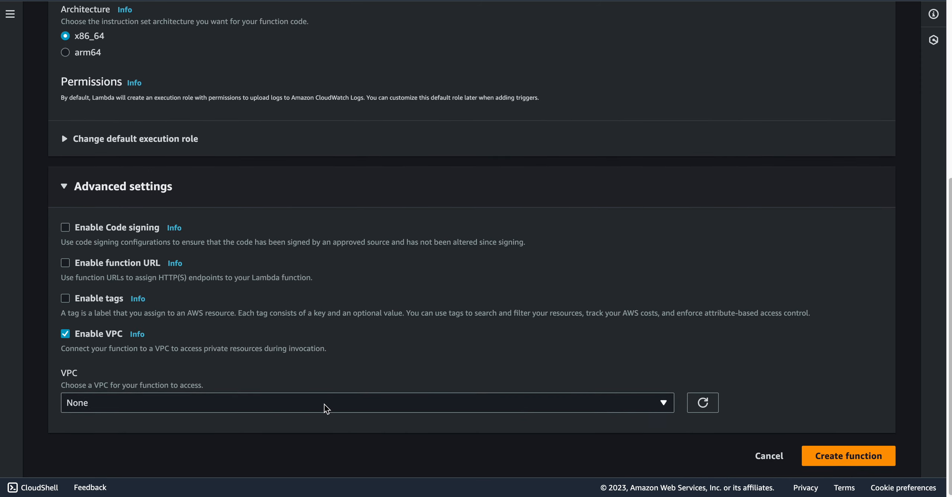
click(325, 410)
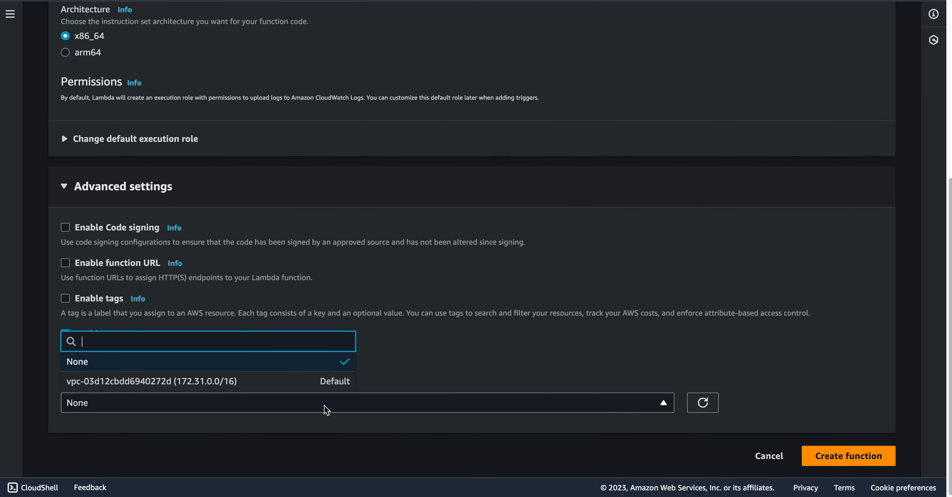
click(316, 387)
- Allow IPv6 traffic for dual-stack subnets and select the eu-central-1c subnet (172.31.0.0/20)
scroll(409, 370, down, 6)
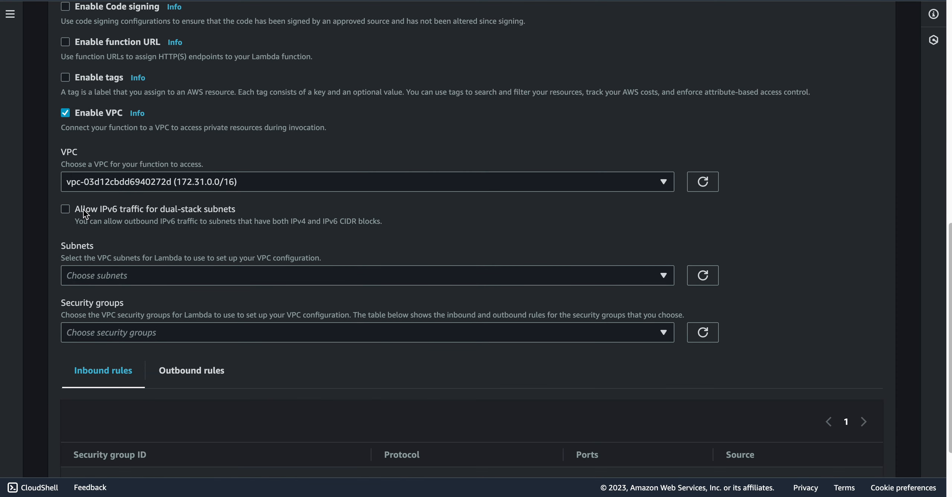
click(71, 211)
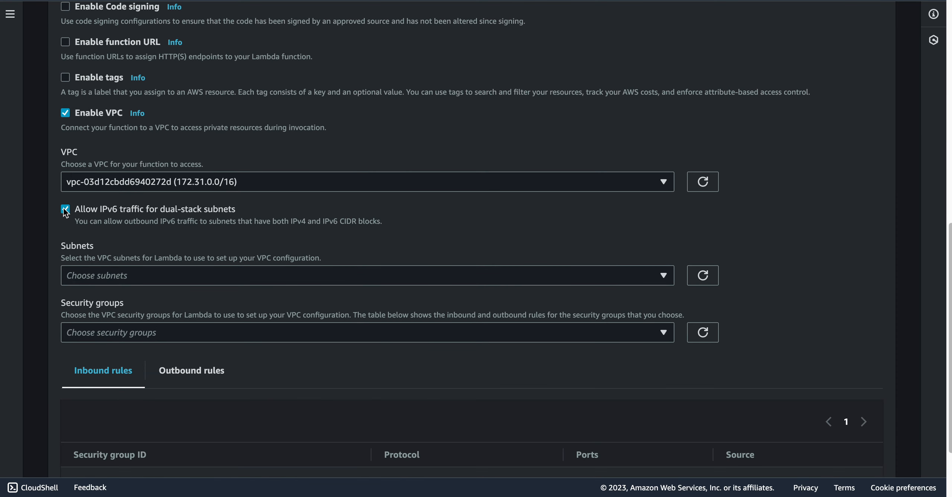
click(124, 275)
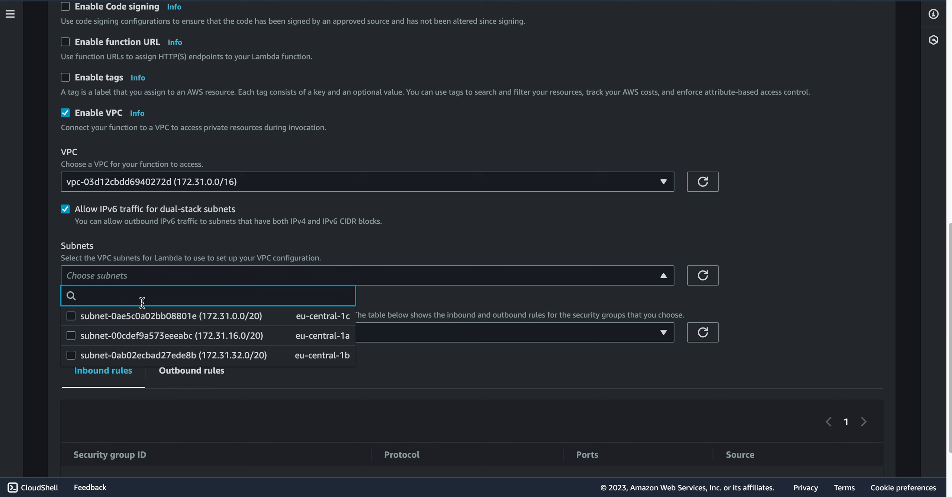
click(143, 316)
- Assign the default VPC security group sg-0e0da9b33d153036e to the new function
click(133, 405)
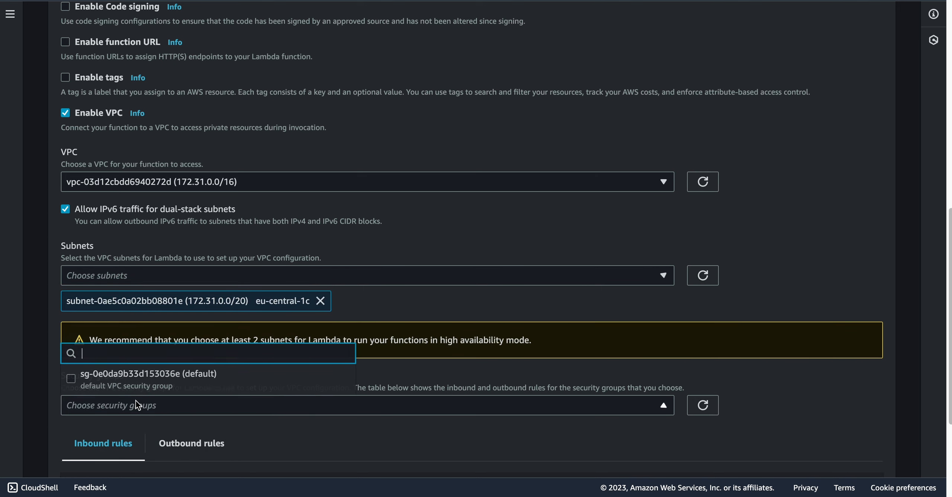
click(133, 389)
click(457, 236)
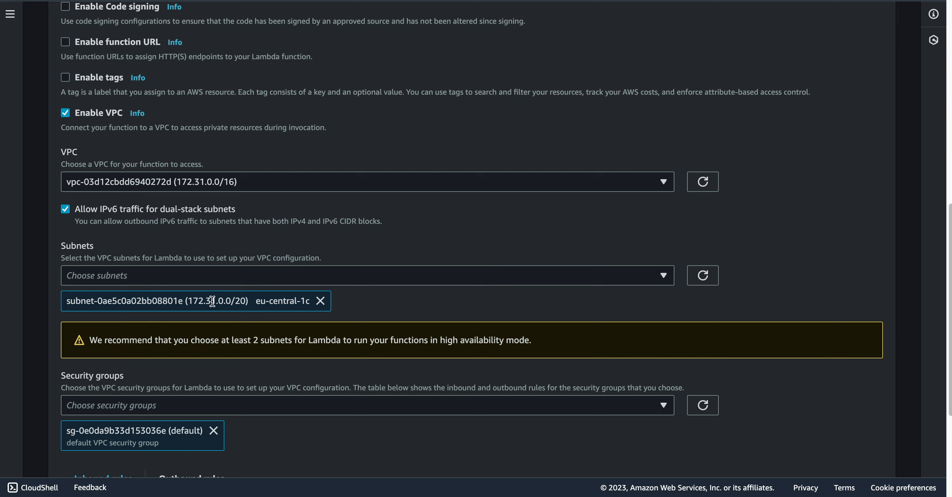
- Add the eu-central-1a subnet (172.31.16.0/20) as the second subnet of the VPC configuration
click(274, 281)
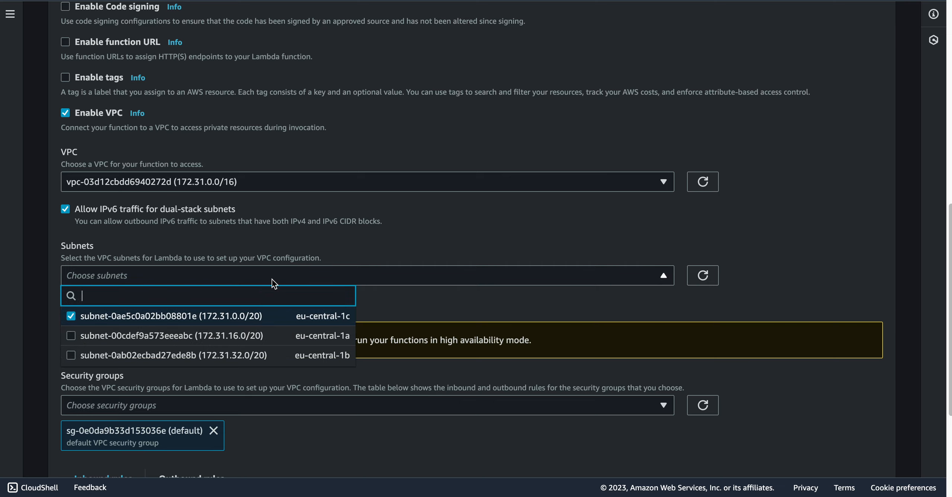
click(241, 336)
click(806, 280)
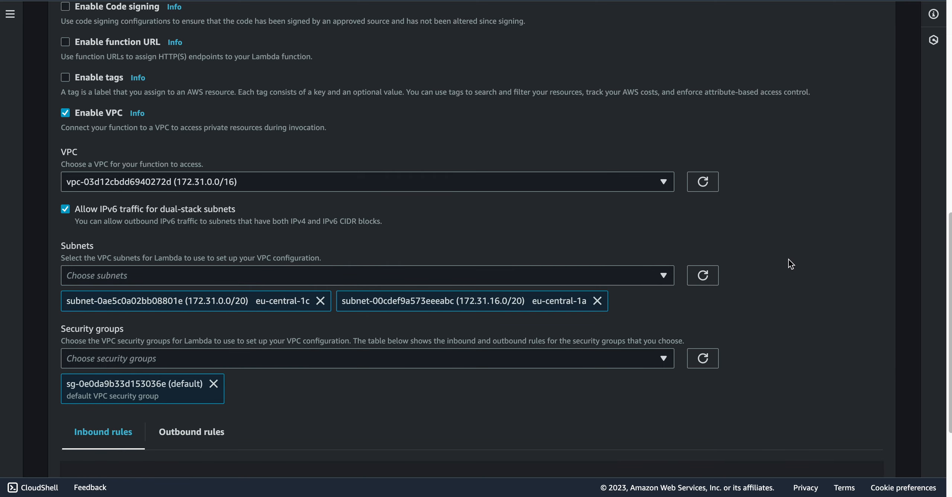
- Name the new function myVPCLambda in its basic information
scroll(789, 260, up, 8)
scroll(788, 259, down, 10)
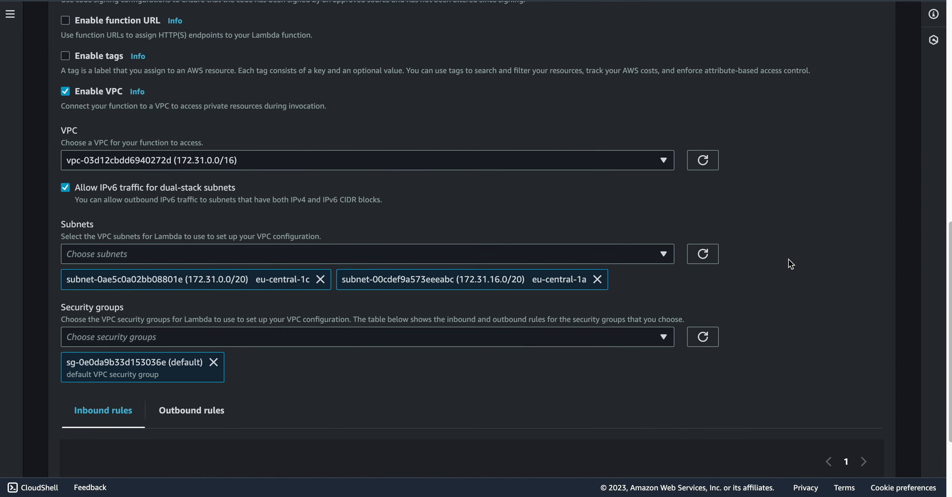
scroll(789, 260, up, 15)
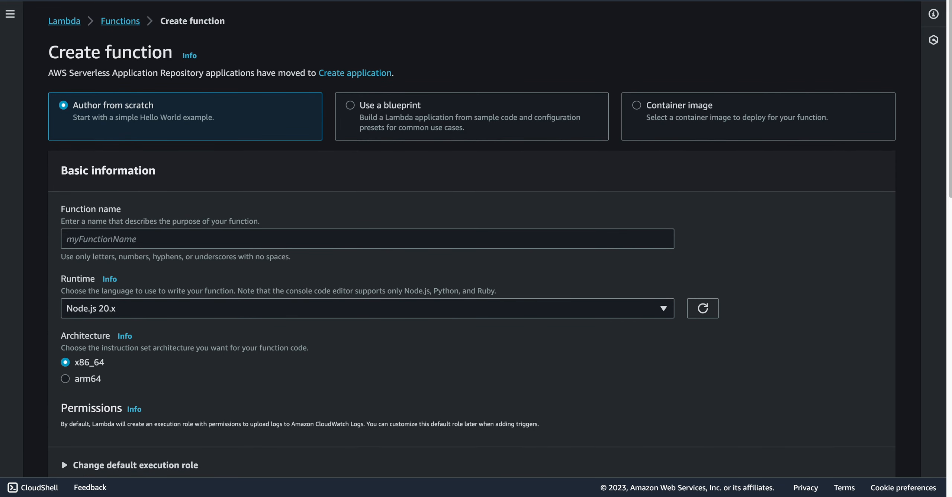
click(175, 235)
text(my)
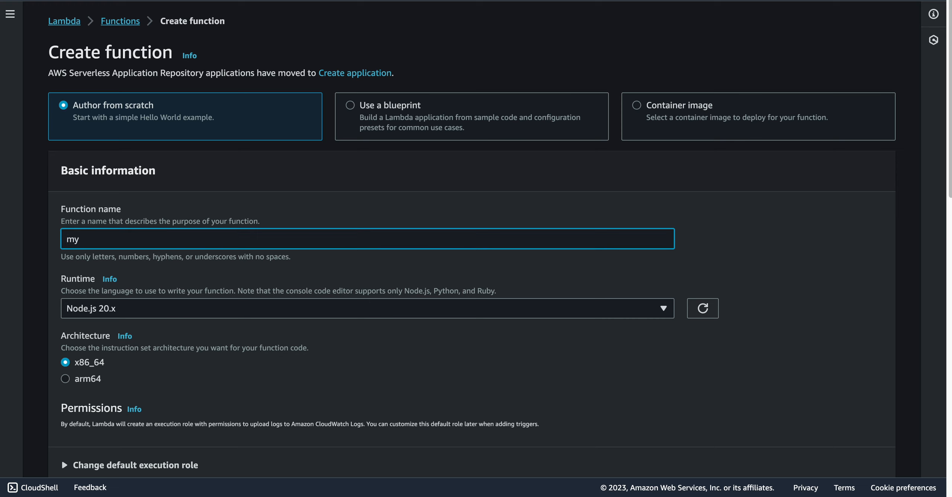
text(VPCLambda)
- Review the runtime, architecture and VPC settings of myVPCLambda and try to create the function
scroll(284, 259, down, 5)
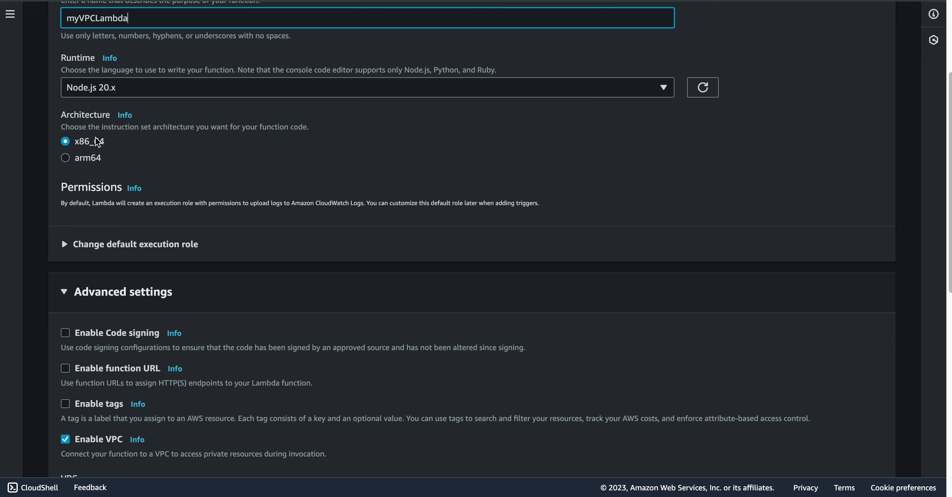
scroll(111, 173, up, 1)
scroll(111, 164, down, 8)
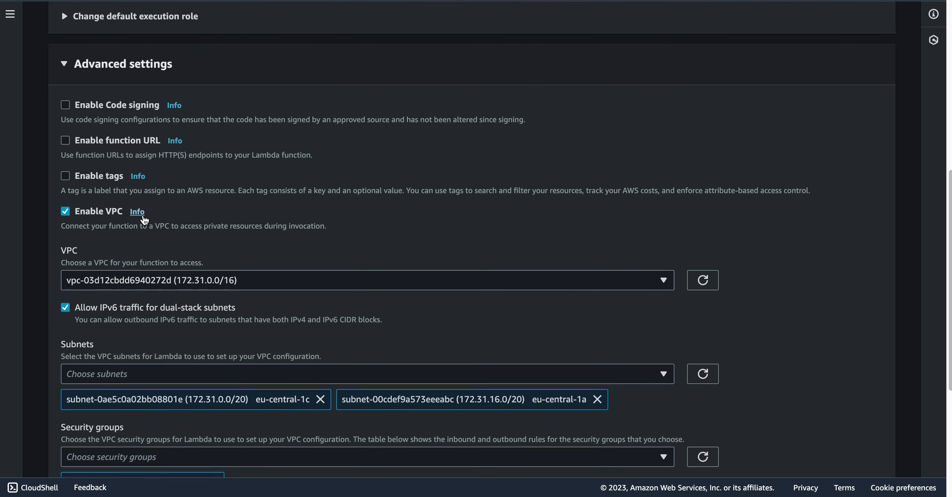
scroll(157, 229, up, 1)
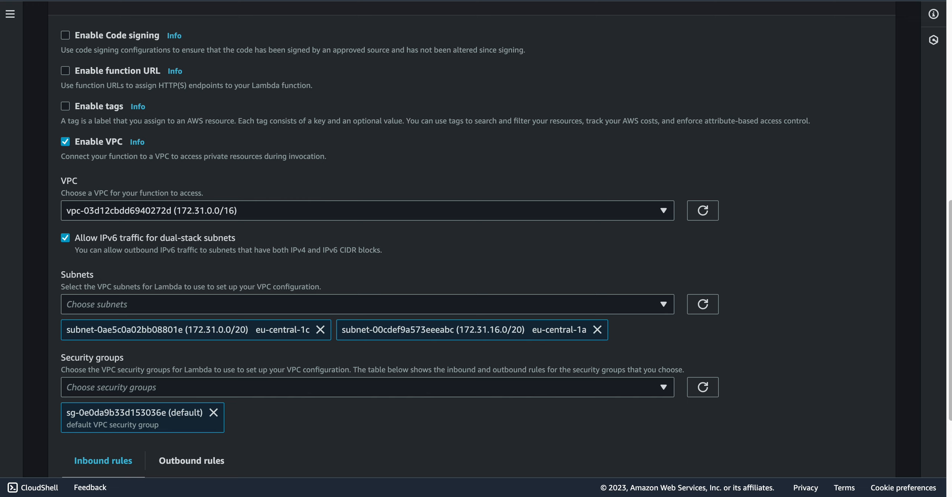
scroll(673, 236, down, 5)
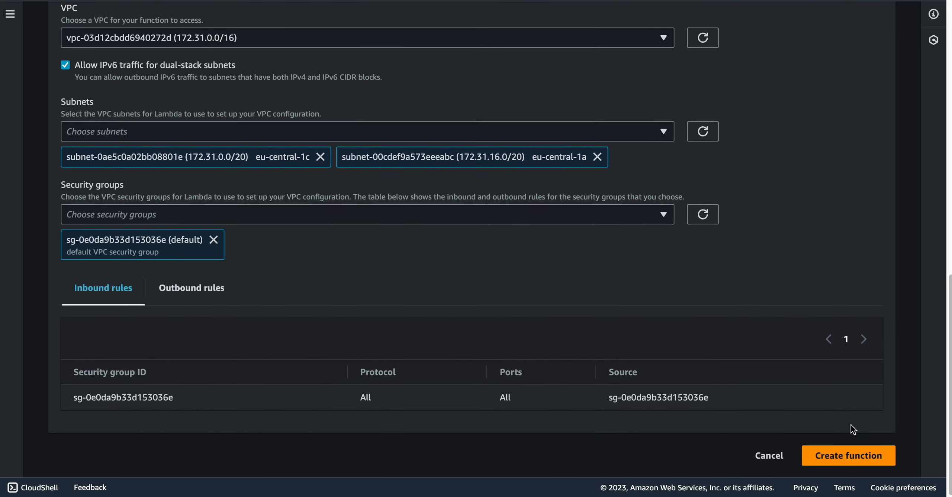
click(848, 453)
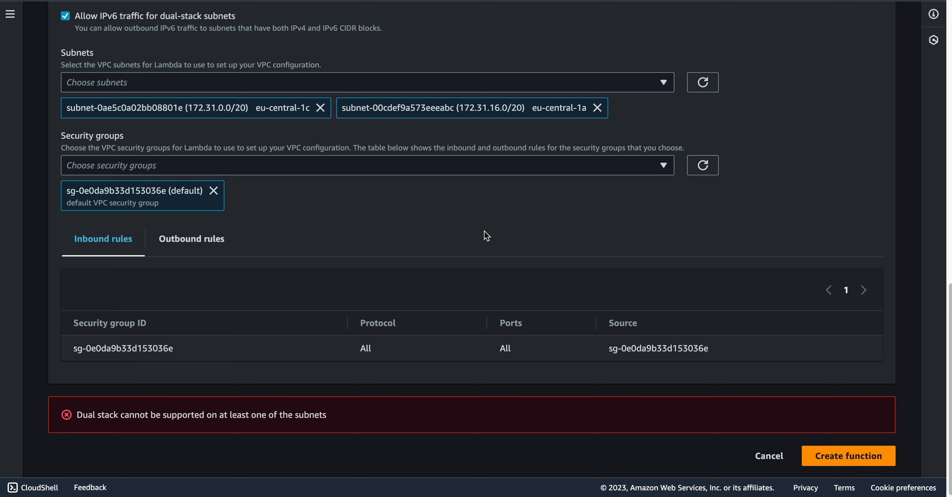
- Remove the eu-central-1a and eu-central-1c subnets from the new function's VPC configuration
scroll(484, 231, up, 1)
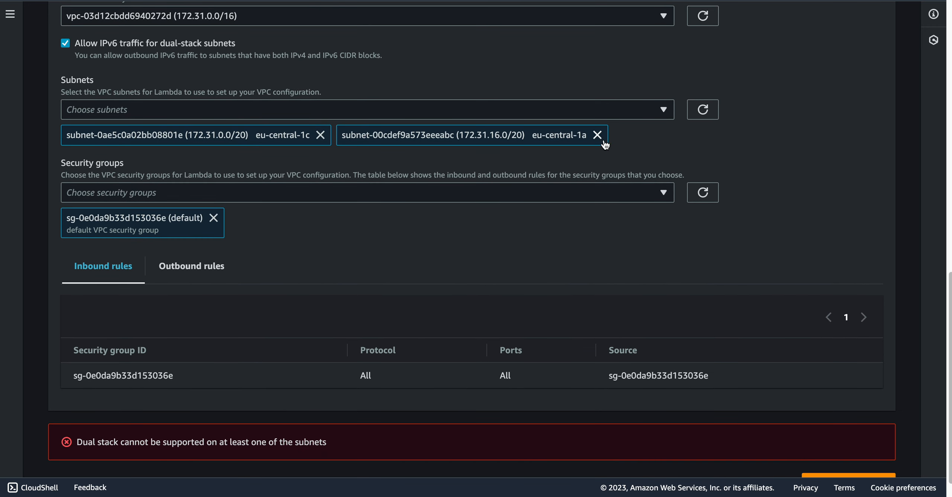
click(597, 135)
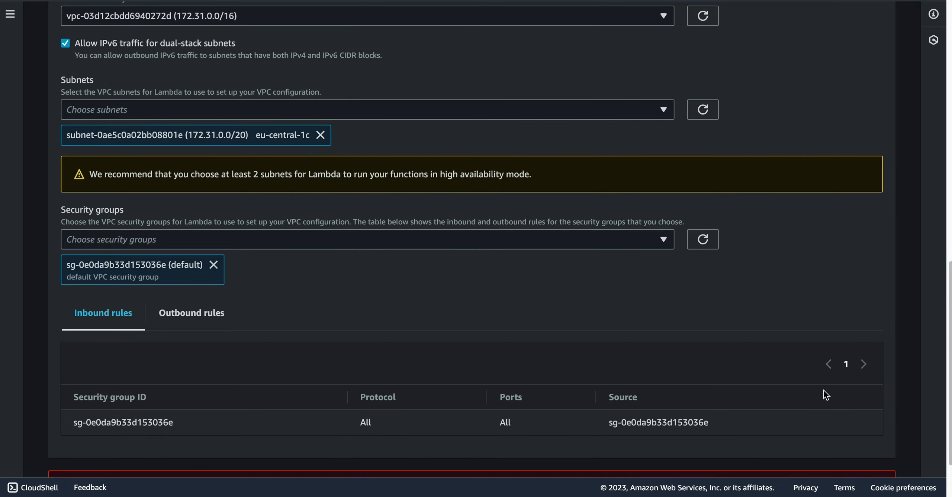
scroll(800, 398, down, 2)
scroll(524, 206, up, 2)
click(321, 165)
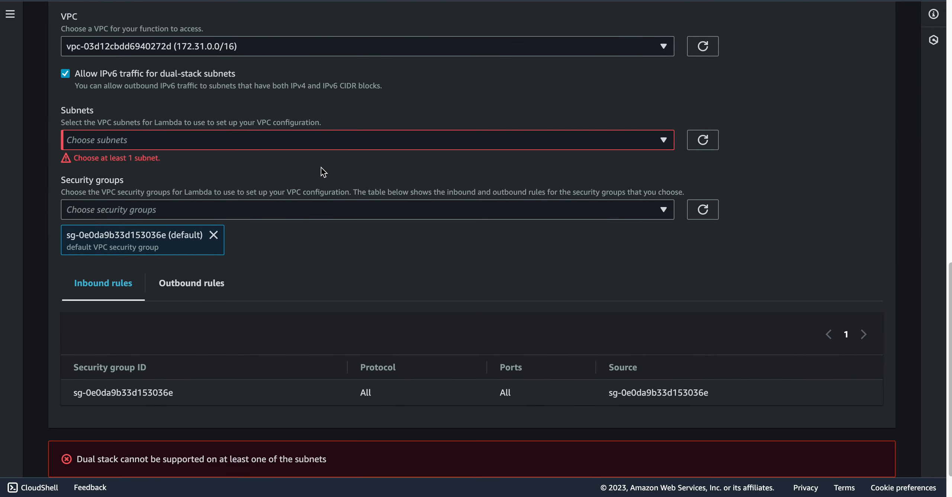
- Abandon the new function form and open the configuration settings of the existing LambdaIaCDemo function
scroll(322, 172, up, 10)
scroll(206, 312, left, 5)
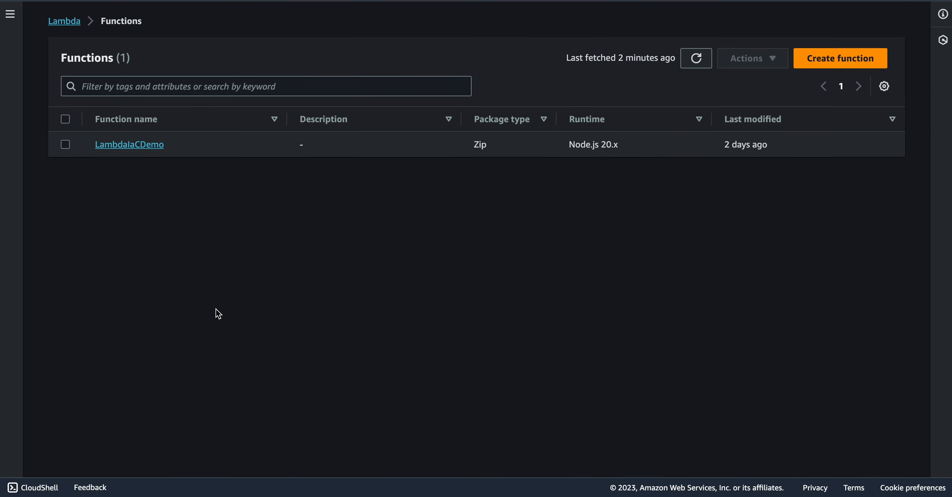
click(148, 145)
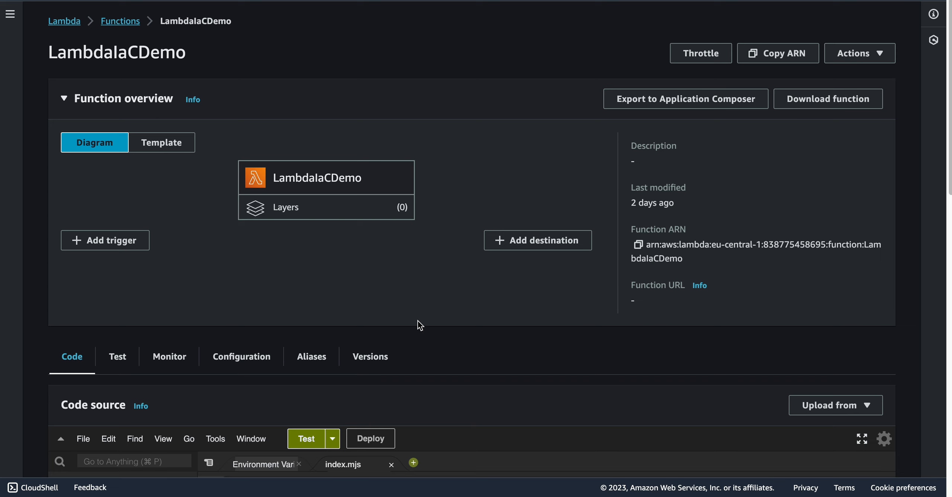
scroll(419, 325, down, 5)
click(228, 207)
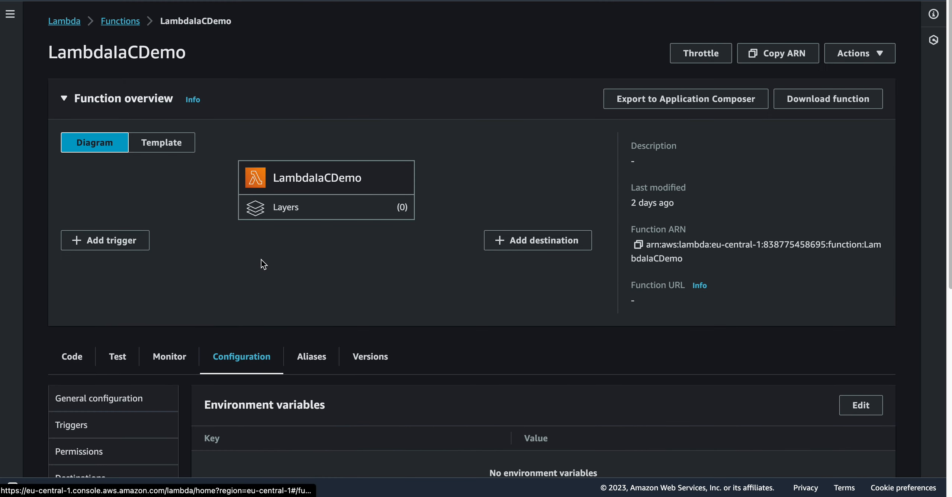
scroll(287, 313, down, 8)
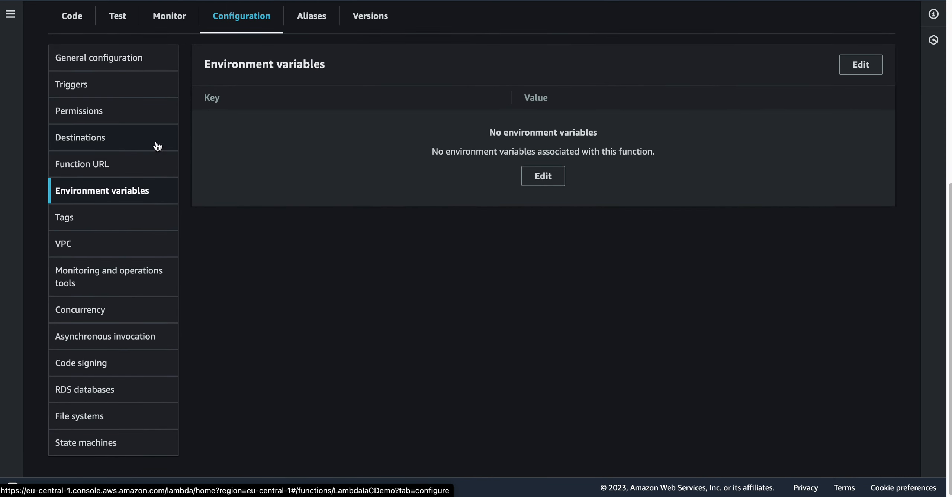
- Edit the function's VPC settings and choose the default VPC vpc-03d12cbdd6940272d, leaving IPv6 traffic for dual-stack subnets disabled
click(111, 244)
click(867, 71)
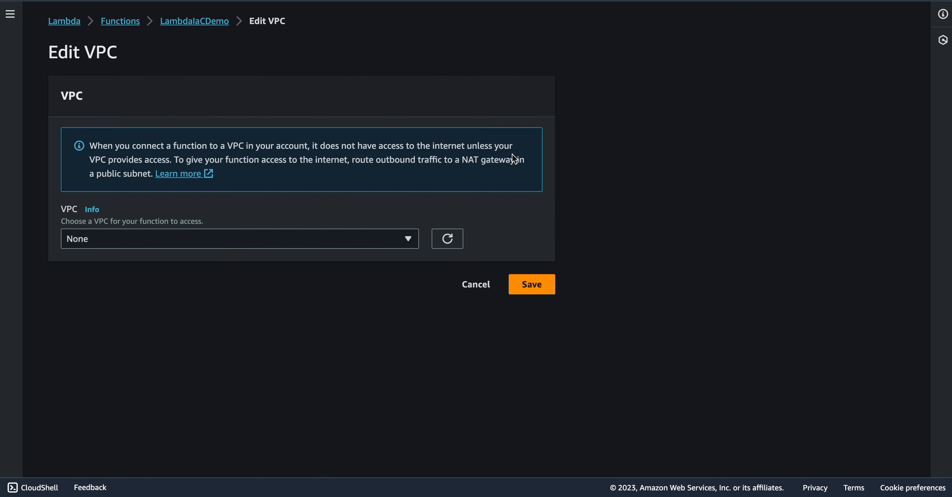
click(249, 239)
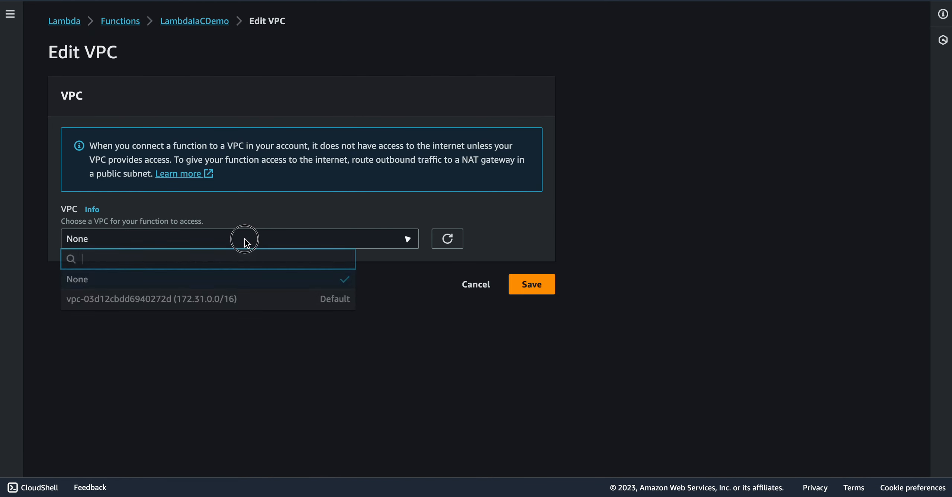
click(177, 299)
scroll(221, 326, down, 4)
click(65, 136)
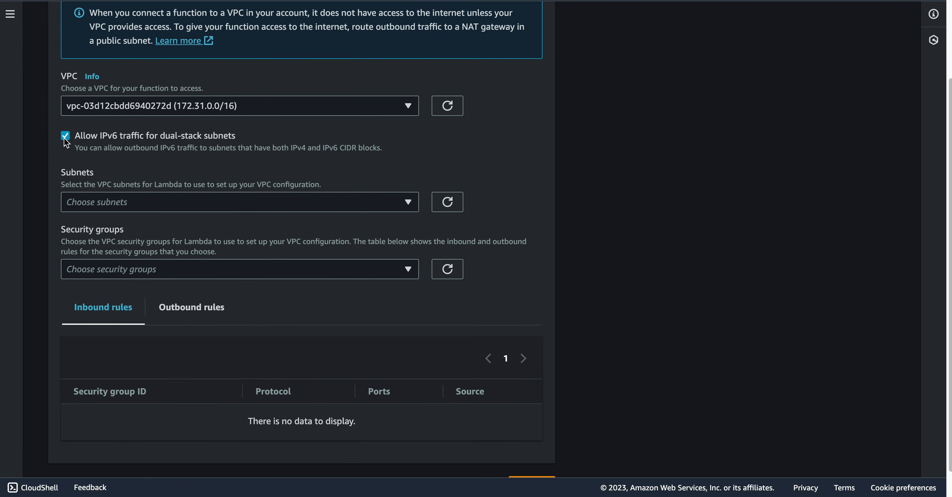
click(65, 136)
- Select the eu-central-1c and eu-central-1a subnets and the default security group sg-0e0da9b33d153036e for the function's VPC configuration
click(110, 197)
click(116, 243)
click(116, 243)
click(116, 243)
click(119, 262)
click(125, 332)
click(123, 327)
click(124, 368)
scroll(210, 404, down, 3)
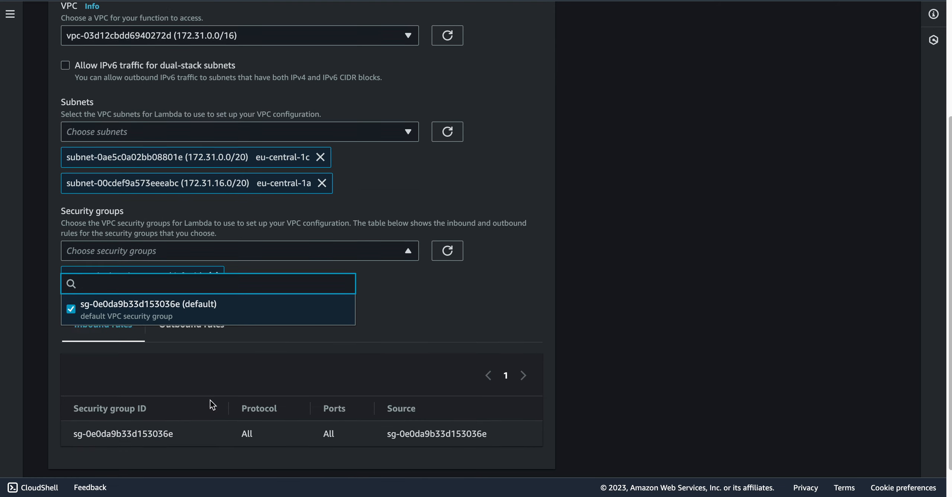
- Try to save the VPC configuration, highlight the resulting error message, and go back to the function's configuration without saving
click(535, 455)
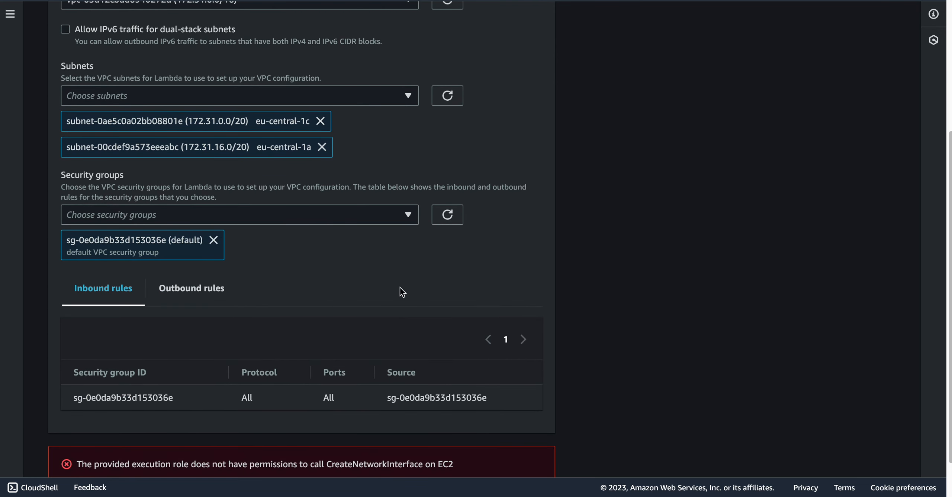
scroll(401, 292, down, 2)
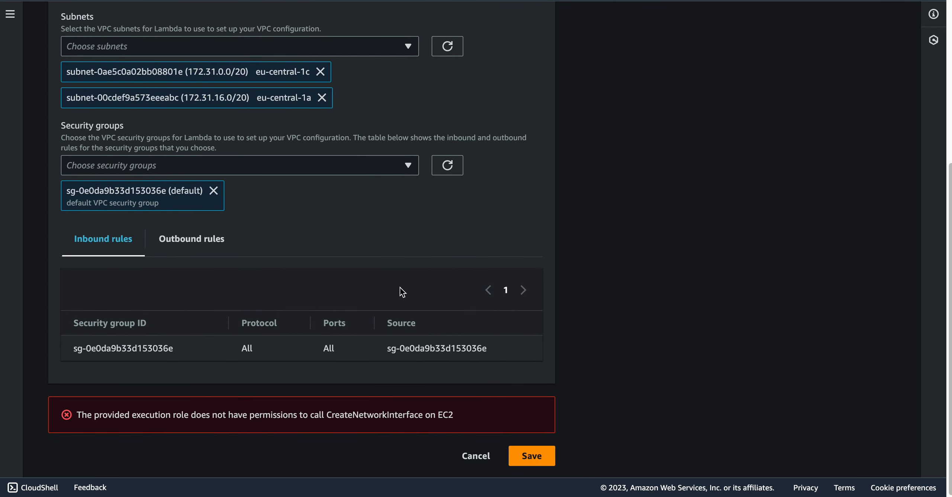
triple_click(289, 412)
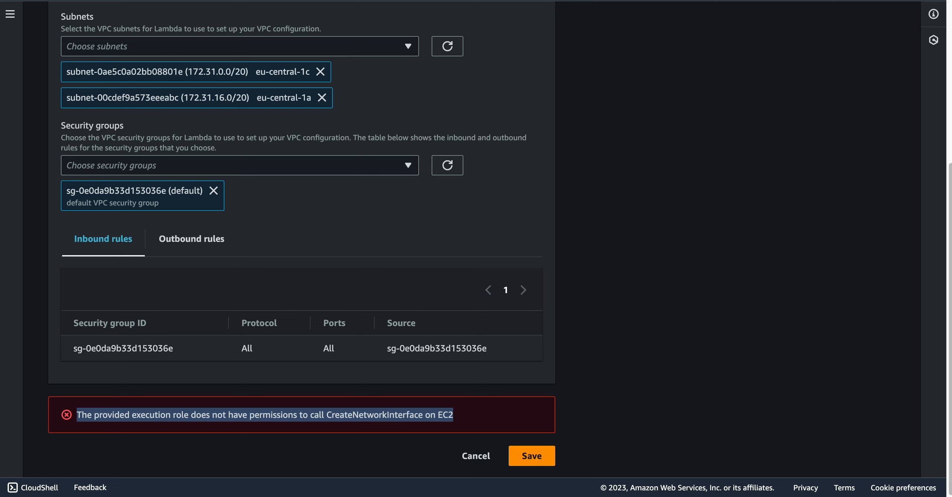
click(265, 416)
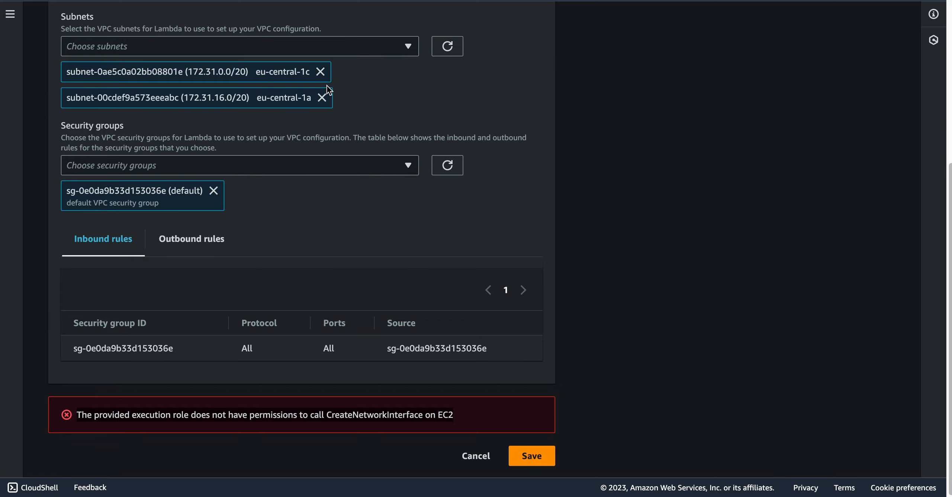
scroll(327, 90, up, 7)
scroll(327, 90, down, 7)
scroll(325, 151, up, 8)
scroll(326, 153, left, 5)
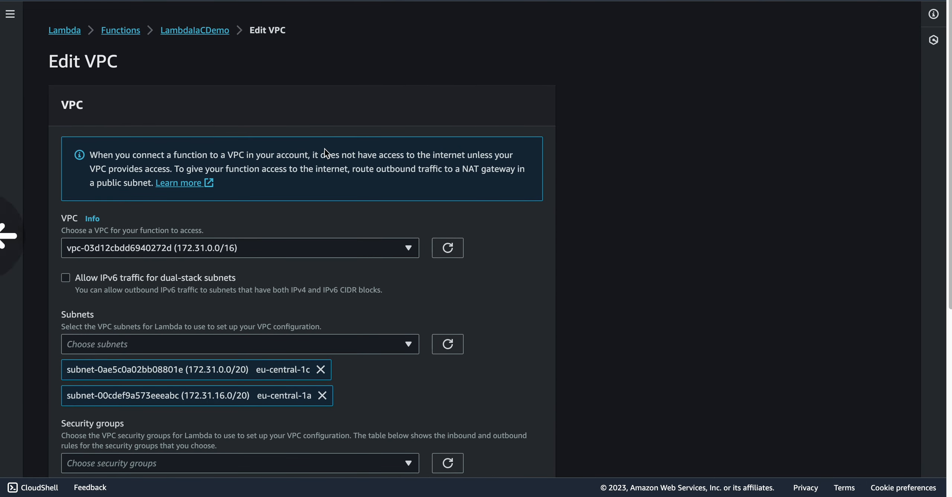
scroll(351, 250, down, 9)
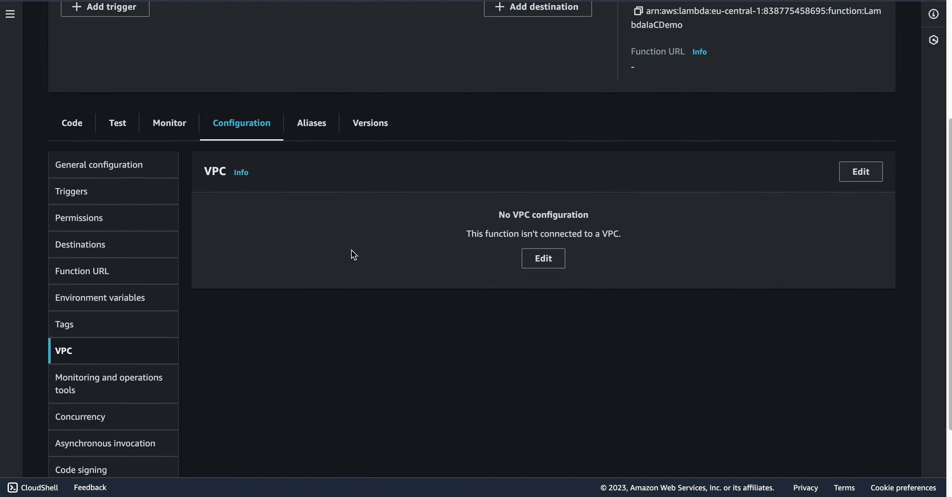
- Examine the function's execution role, its resource permissions and the role selection in the basic settings
click(116, 112)
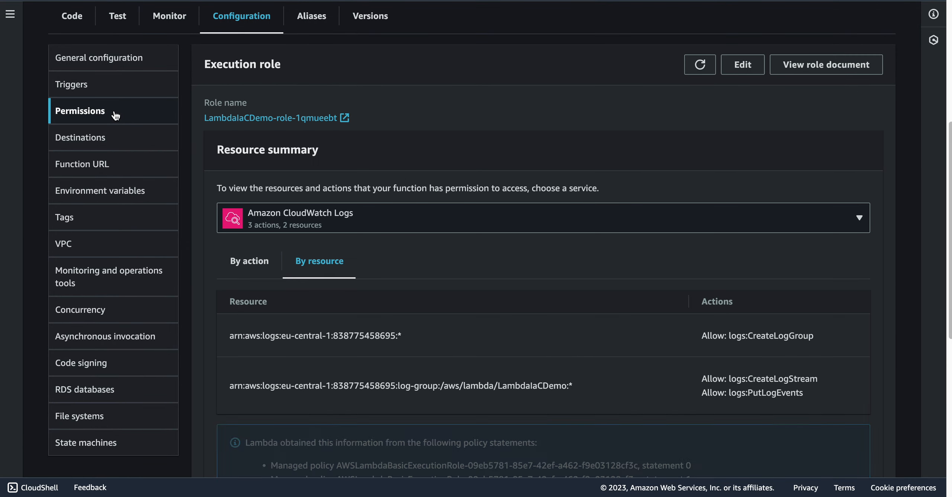
scroll(480, 222, down, 1)
click(743, 49)
scroll(360, 198, down, 1)
scroll(360, 198, down, 4)
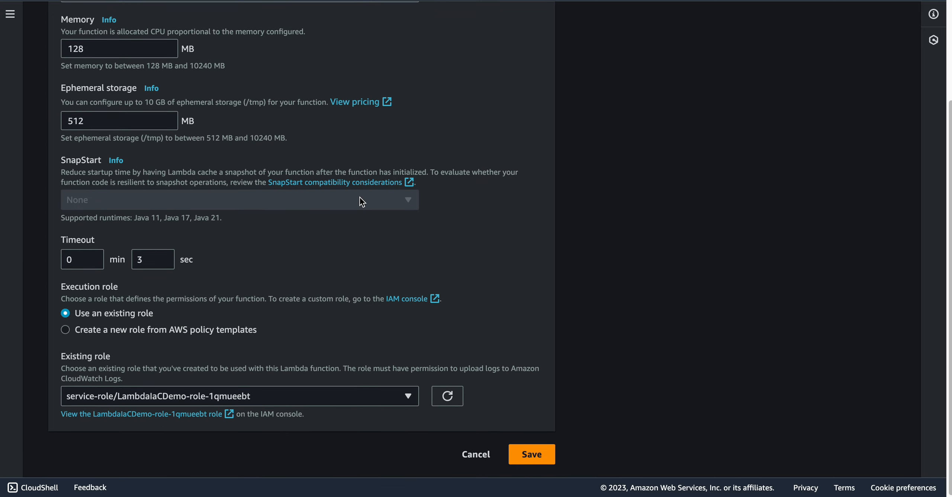
key(alt+Left)
scroll(439, 293, down, 1)
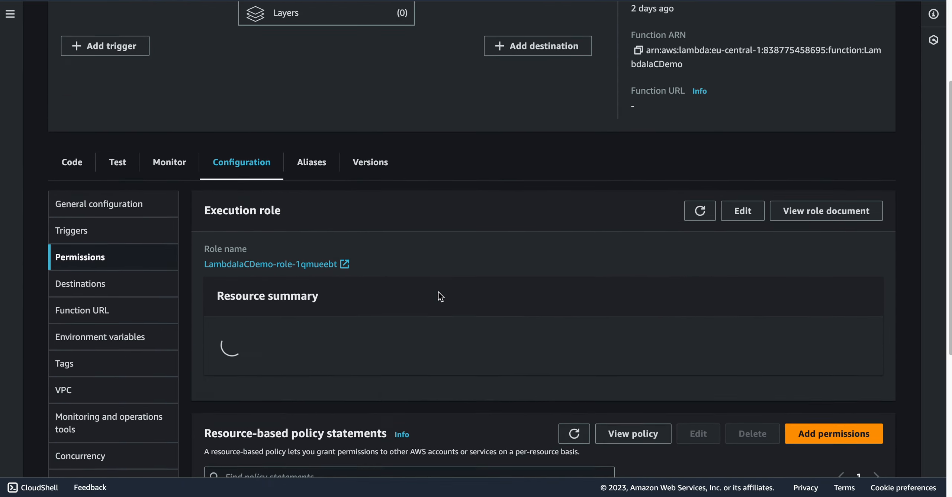
scroll(440, 295, up, 1)
scroll(524, 229, down, 15)
scroll(525, 229, up, 18)
scroll(525, 229, down, 5)
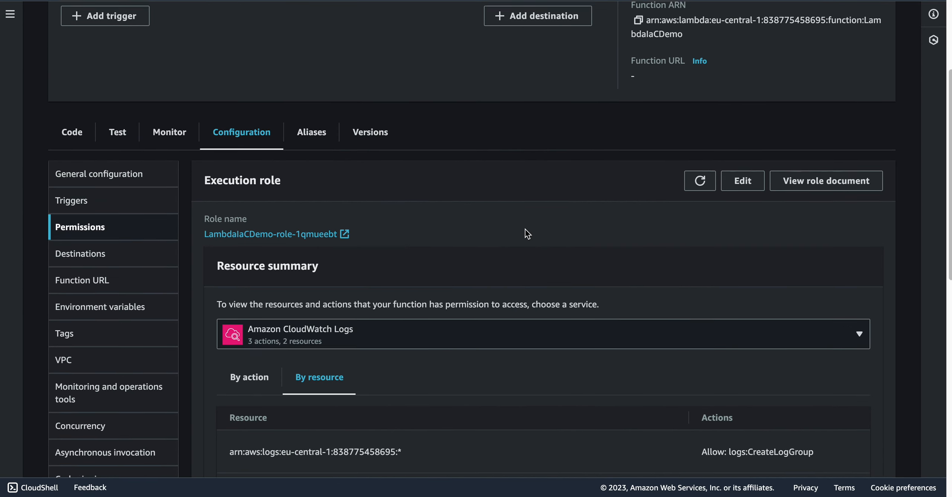
- Open the function's code and insert two blank lines after the return statement in index.mjs
click(71, 145)
scroll(254, 286, down, 5)
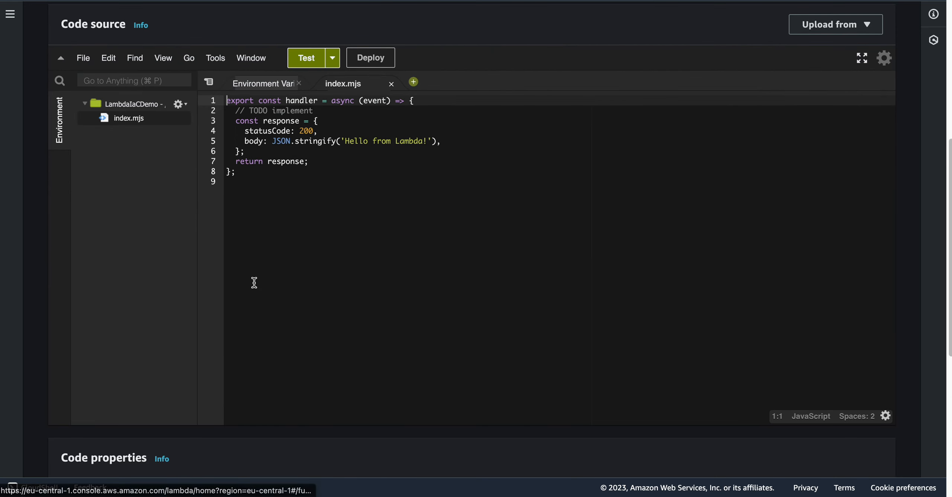
click(323, 160)
key(Return)
key(Return)
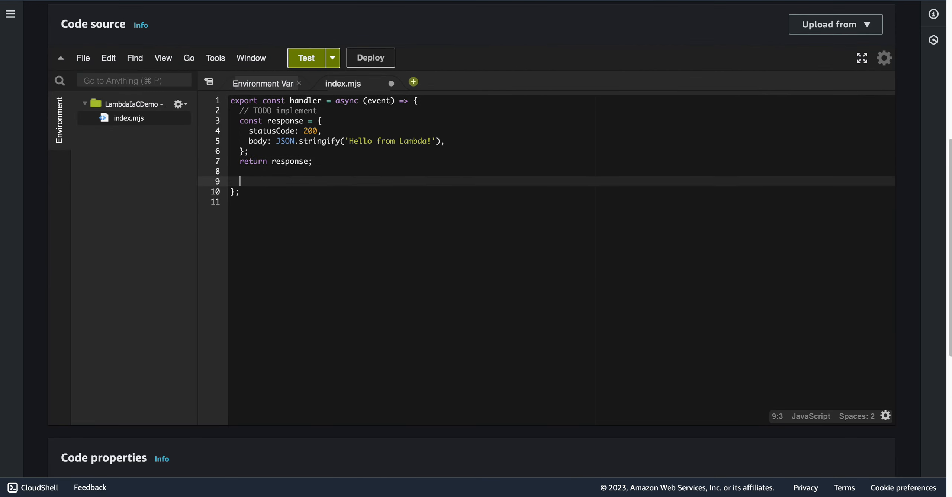
click(324, 161)
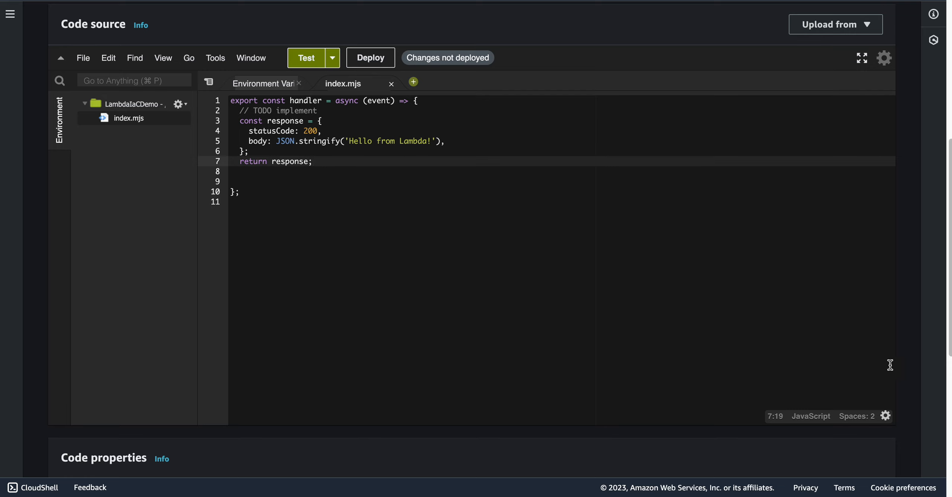
- Enlarge the code editor's font size
click(885, 417)
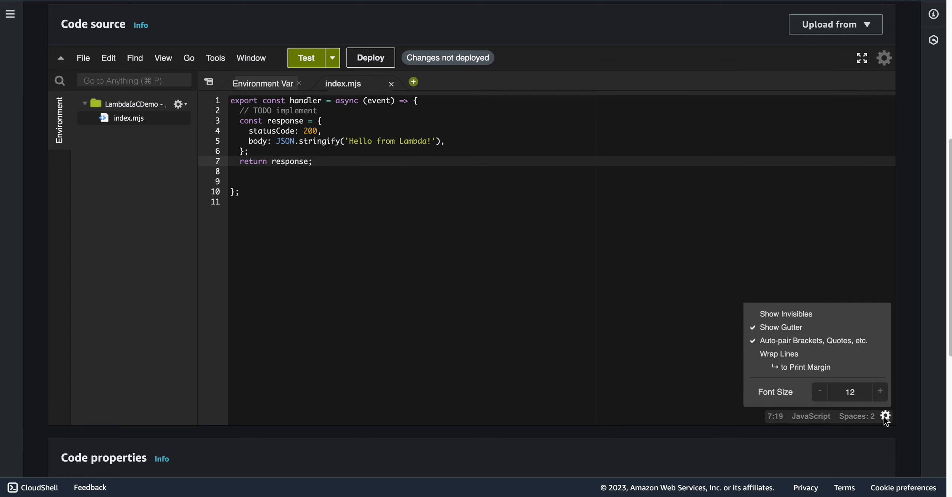
click(880, 392)
click(879, 392)
click(880, 392)
click(879, 392)
click(879, 392)
click(879, 392)
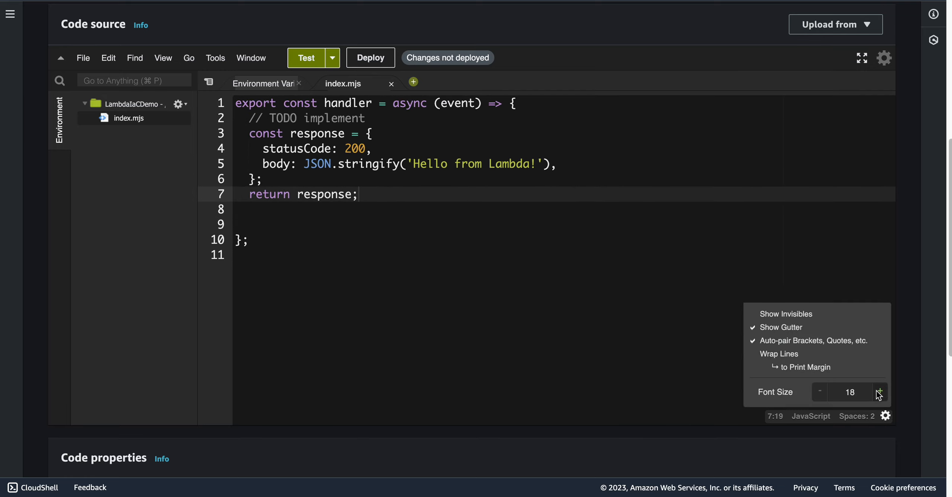
click(879, 392)
- Add more blank lines below the return statement in index.mjs and write ec2:CreateNetworkInterface as the first required permission
click(376, 212)
key(Return)
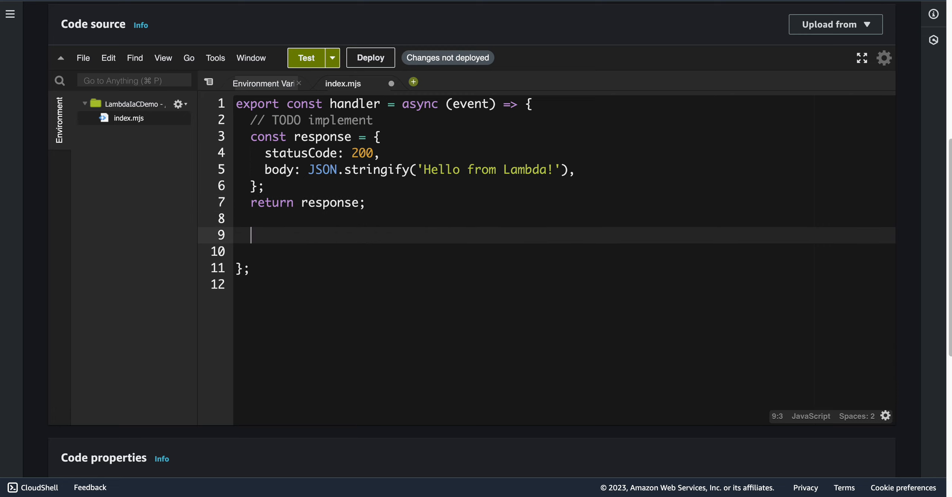
key(Return)
key(Return)
scroll(368, 237, down, 3)
text(Å)
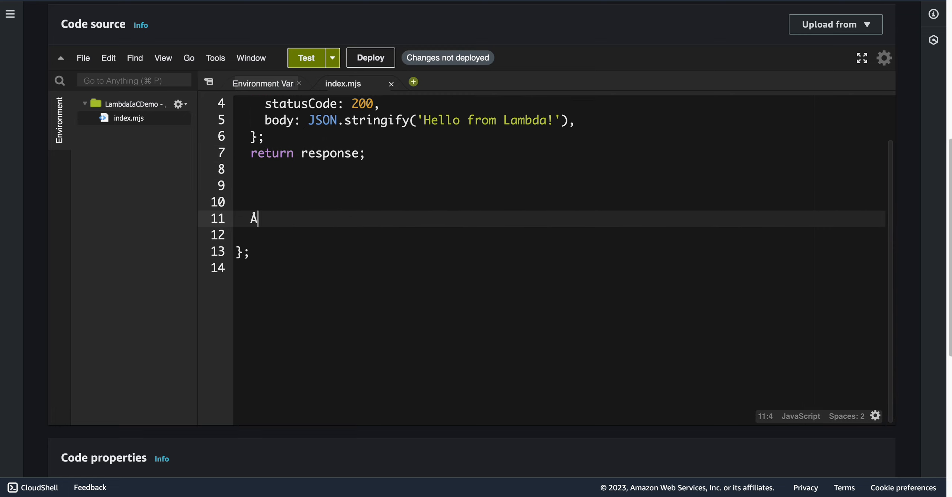
key(BackSpace)
text(å)
key(BackSpace)
text(Å)
key(BackSpace)
text(ec2:CreateNetworkInterface)
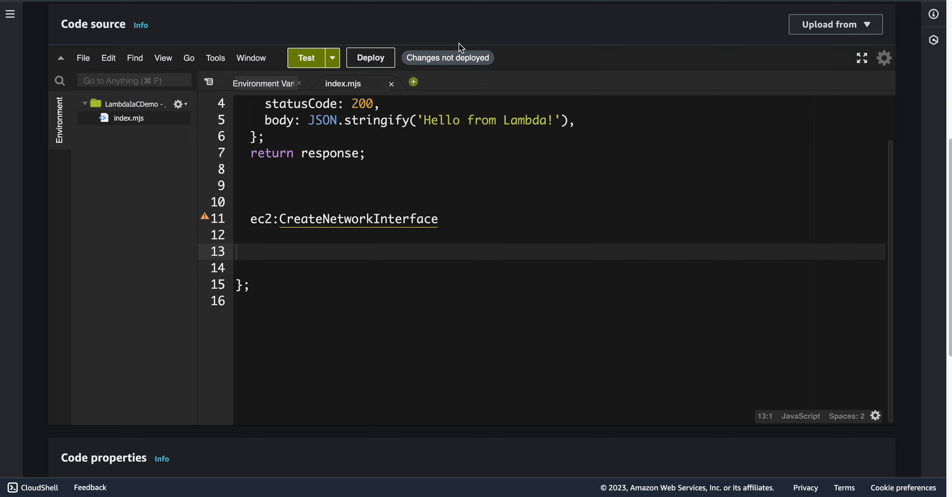
- Add ec2:DescribeNetworkInterfaces and ec2:DeleteNetworkInterface on separate lines below ec2:CreateNetworkInterface, and save the file
click(276, 236)
text(ec2:DescribeNetworkInterfaces)
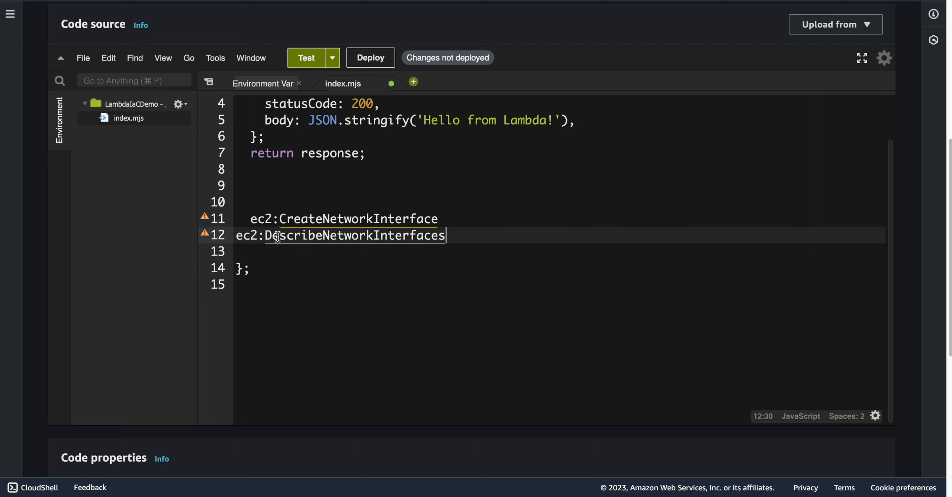
click(236, 236)
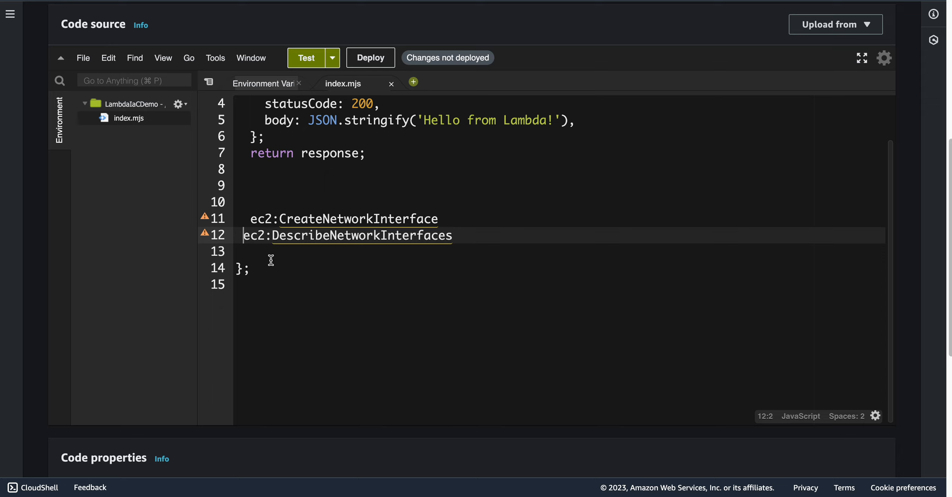
click(487, 236)
key(Return)
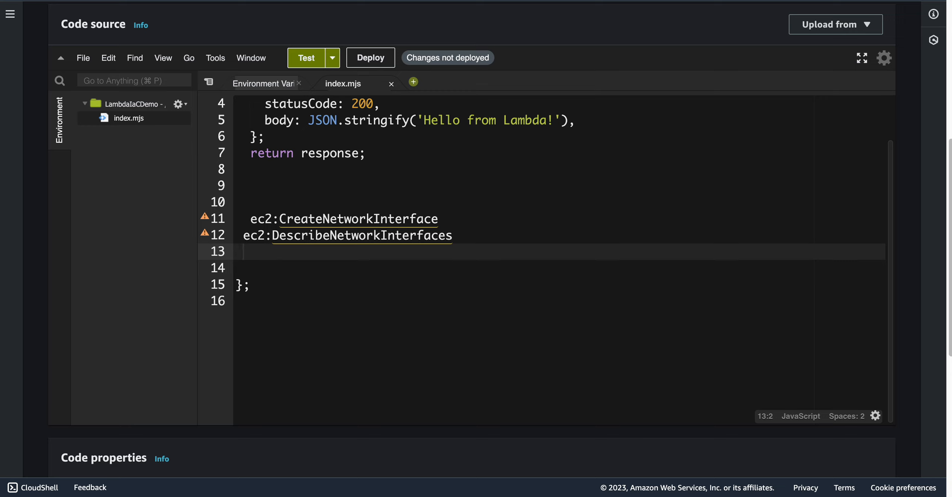
text(ec2:DeleteNetworkInterface)
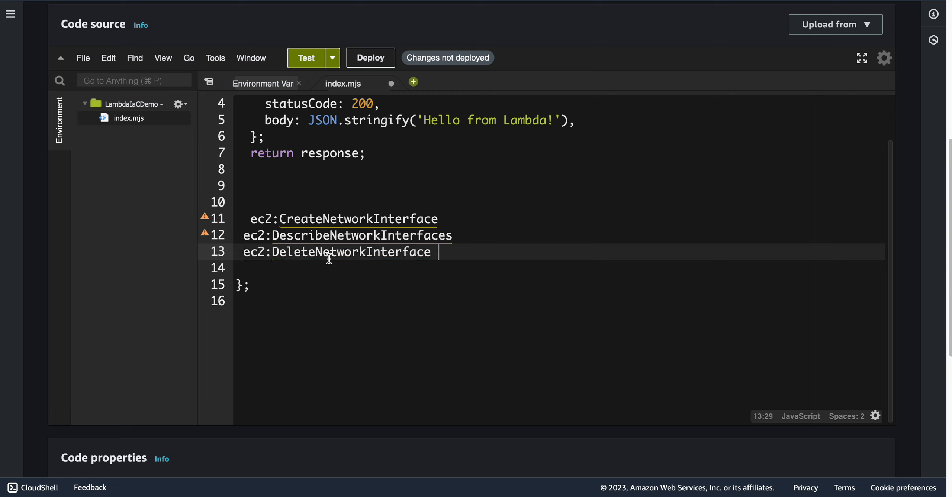
key(super+s)
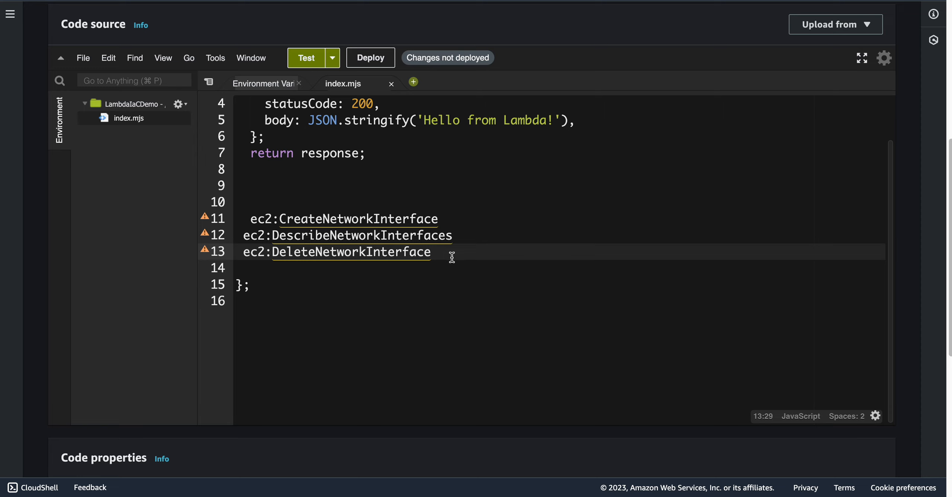
- Add ec2:AssignPrivateIpAddresses and ec2:UnassignPrivateIpAddresses to the end of the permission list in index.mjs
text(ec2:AssignPrivateIpAddresses)
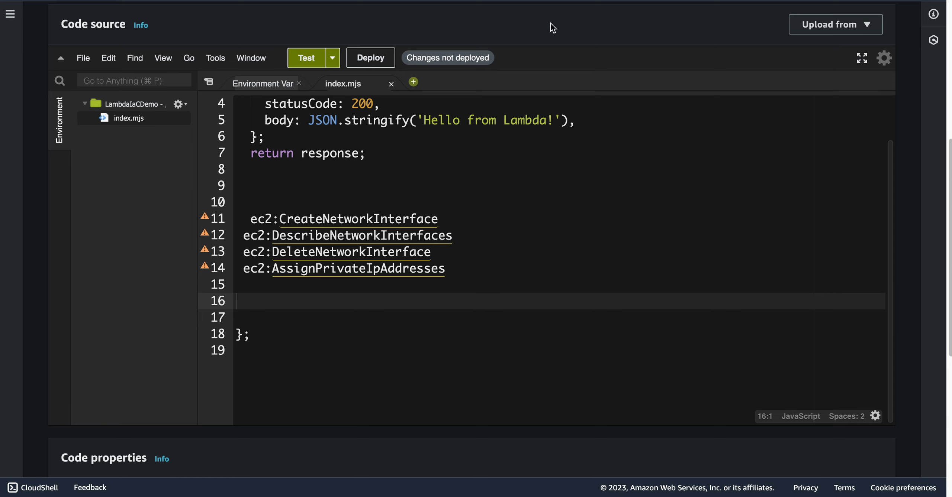
click(461, 270)
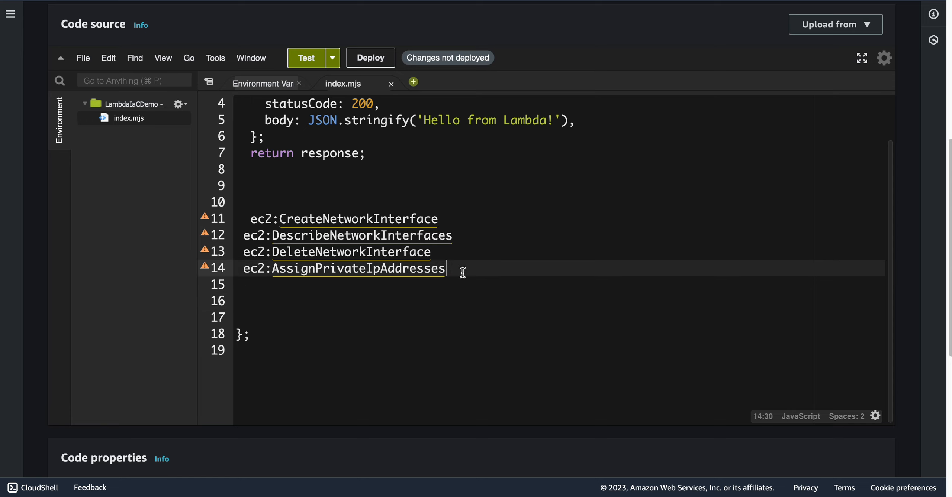
key(Return)
text(ec2:UnassignPrivateIpAddresses)
- Replace the whole list of EC2 permissions in index.mjs with the managed policy name AWSLambdaVPCAccessExecutionRole
drag(506, 305, 249, 207)
key(BackSpace)
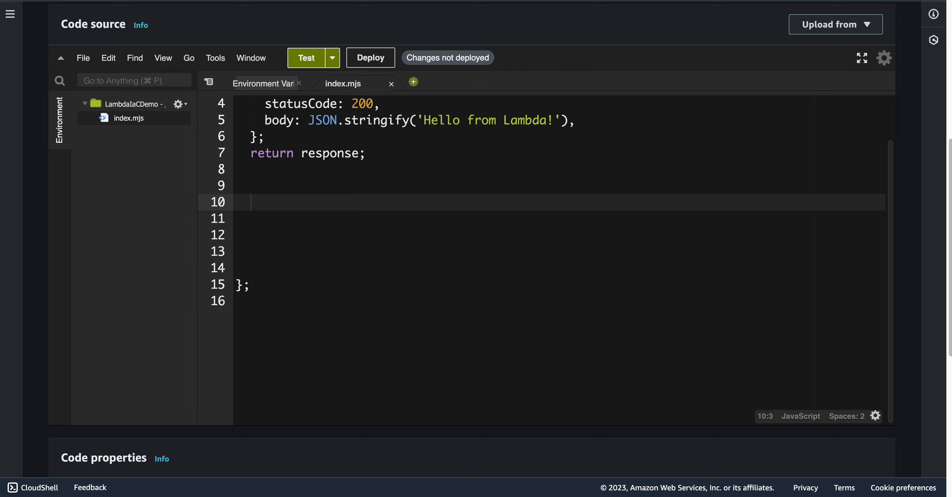
click(297, 210)
text(AWSLambdaVPCAccessExecutionRole)
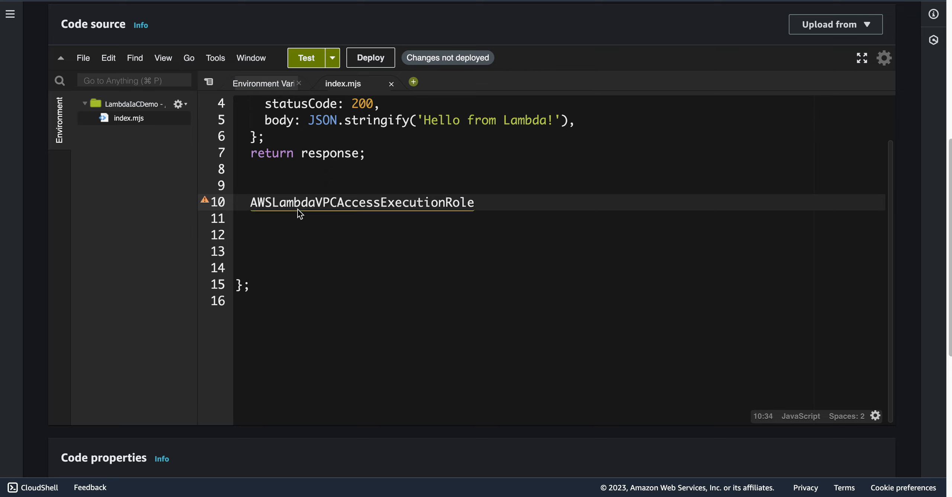